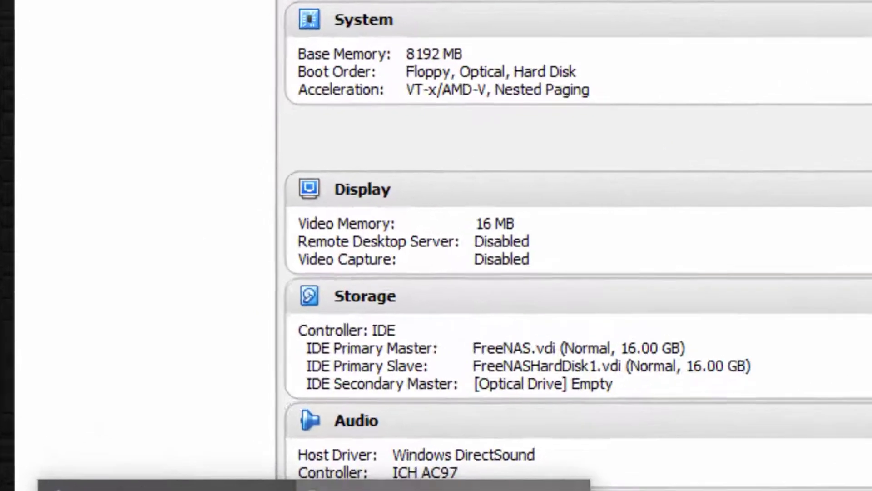
{"action": "left_click", "coordinate": [506, 468]}
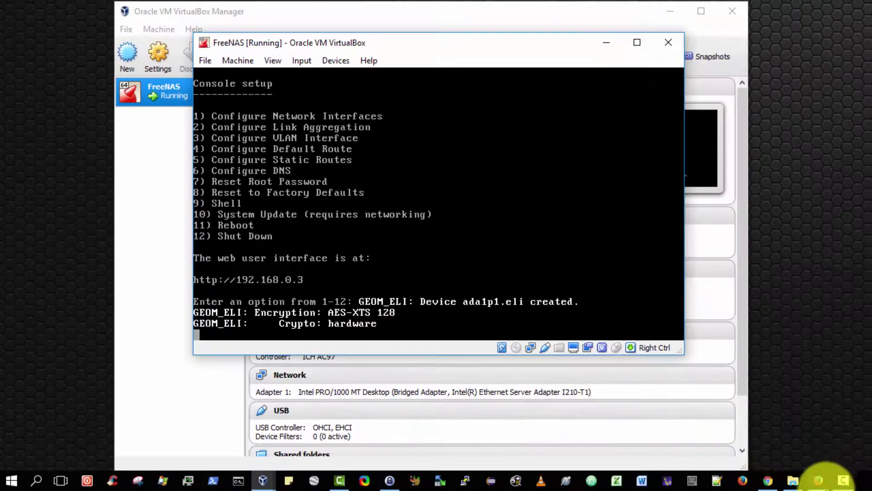
Step: Load 192.168.0.3 in Firefox and log in as root with the account password
{"action": "left_click", "coordinate": [818, 480]}
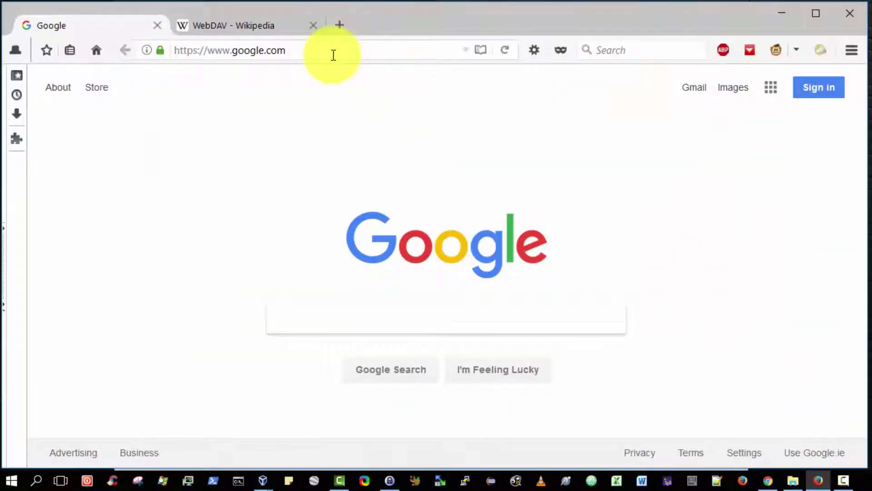
{"action": "left_click", "coordinate": [334, 55]}
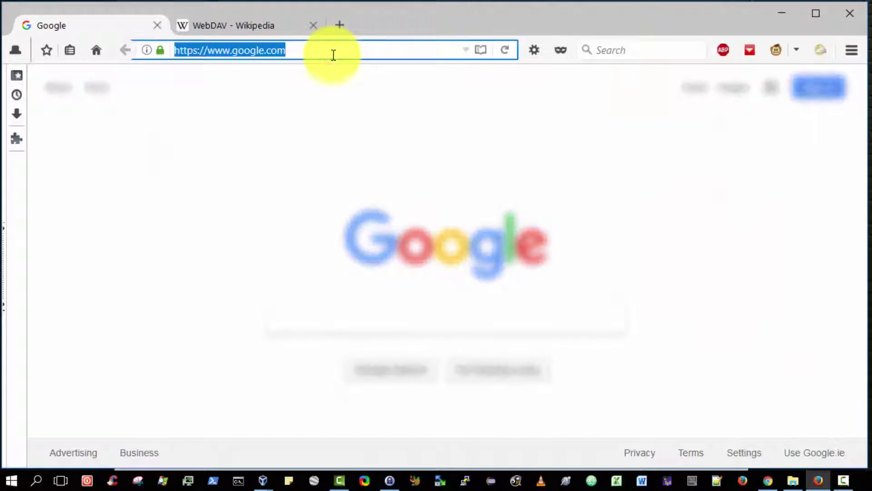
{"action": "type", "text": "192.16"}
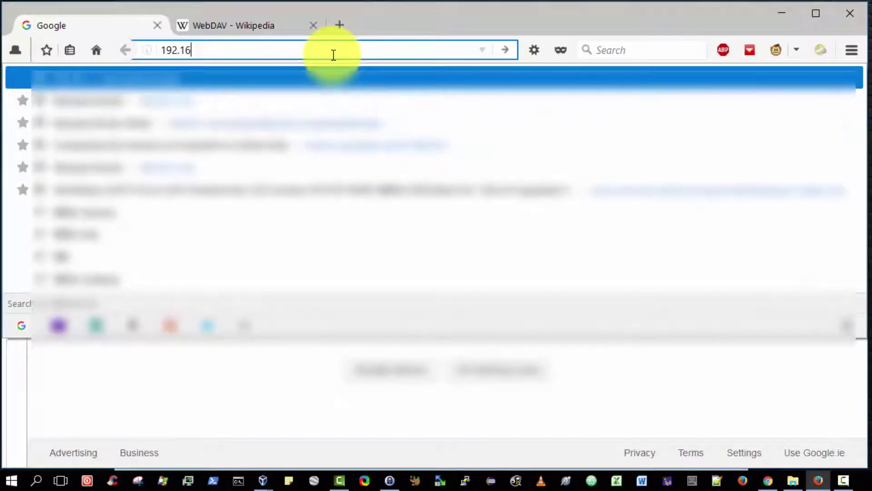
{"action": "type", "text": "8.0.3"}
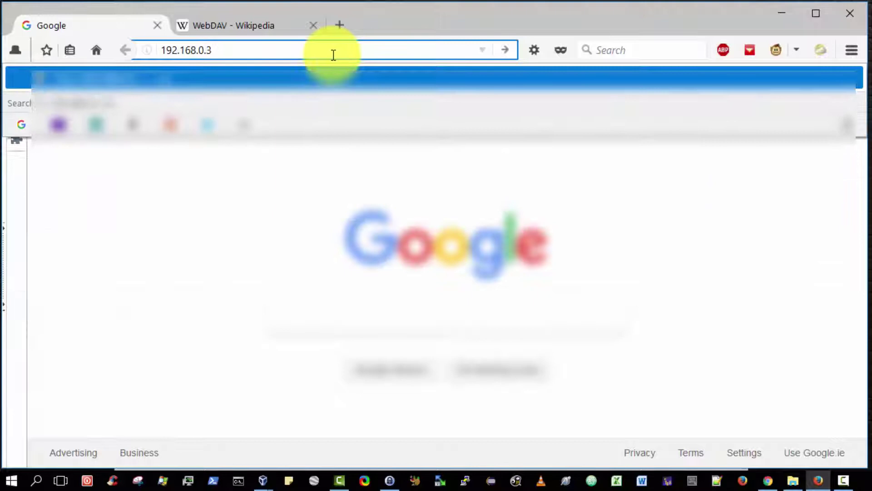
{"action": "key", "text": "Return"}
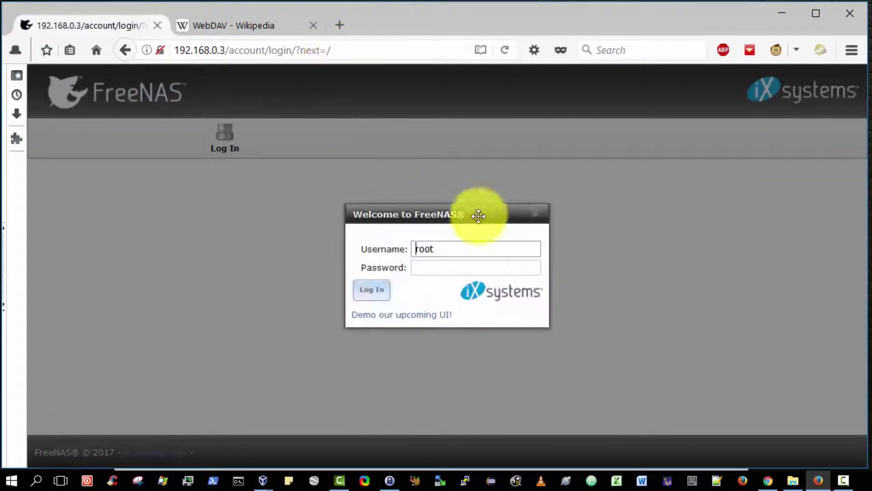
{"action": "left_click", "coordinate": [476, 267]}
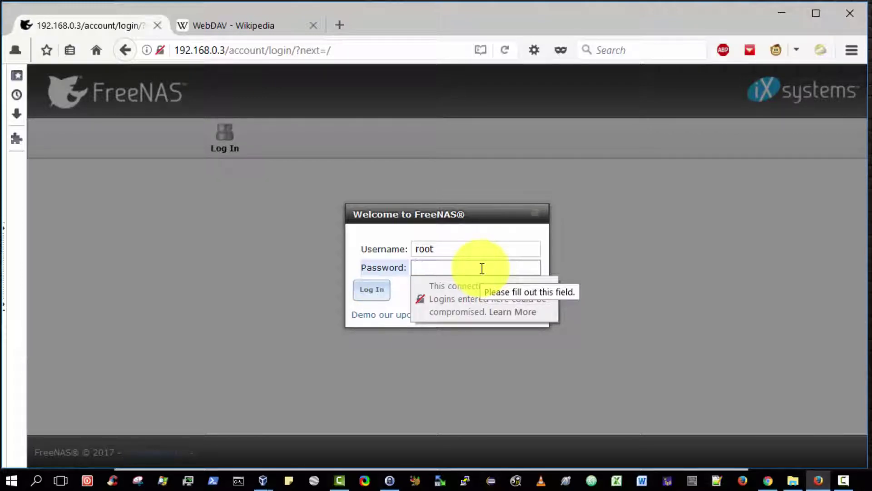
{"action": "type", "text": "•••••••••"}
{"action": "key", "text": "Return"}
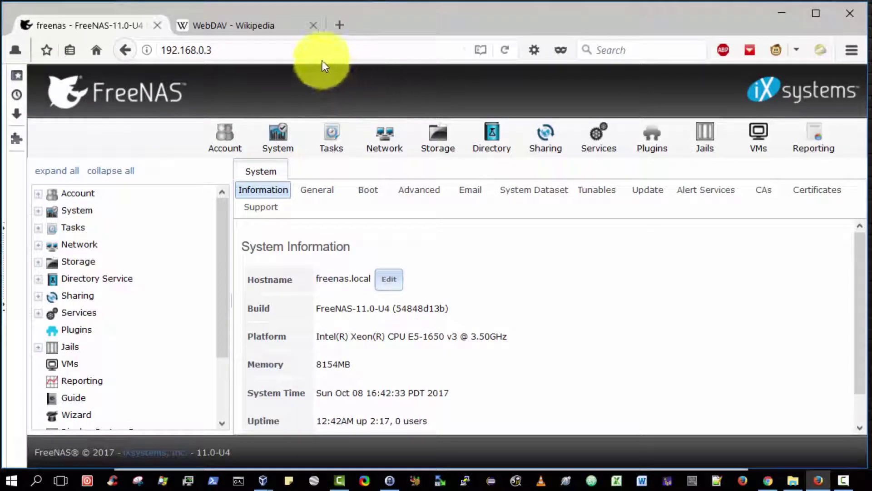
{"action": "left_click", "coordinate": [266, 26]}
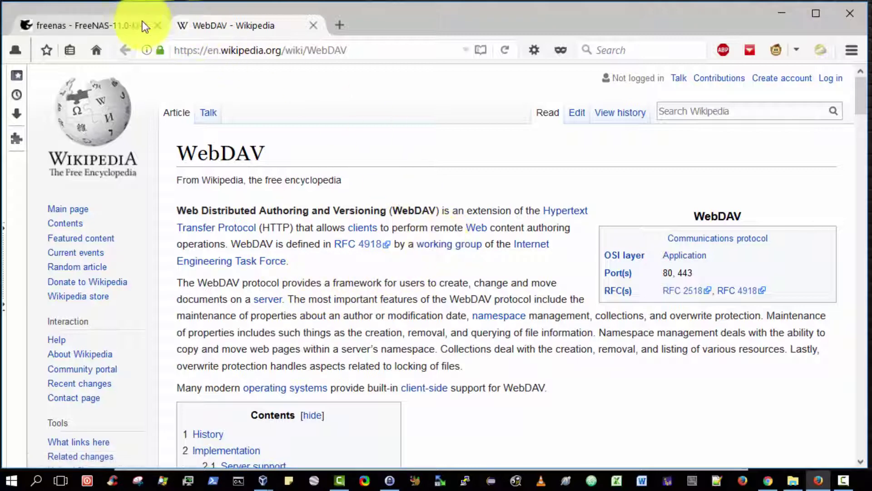
{"action": "left_click", "coordinate": [118, 27]}
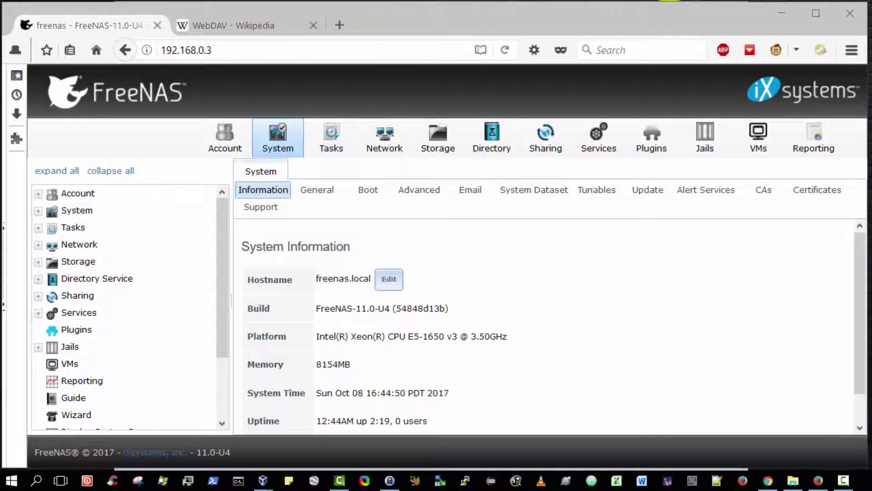
Step: Scroll down the left navigation tree to reach the Shell entry
{"action": "left_click", "coordinate": [438, 24]}
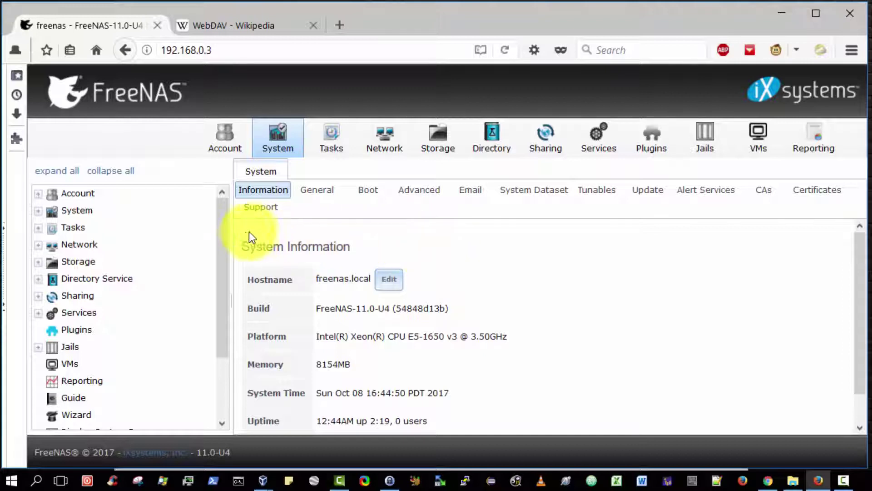
{"action": "left_click_drag", "start_coordinate": [224, 227], "coordinate": [238, 307]}
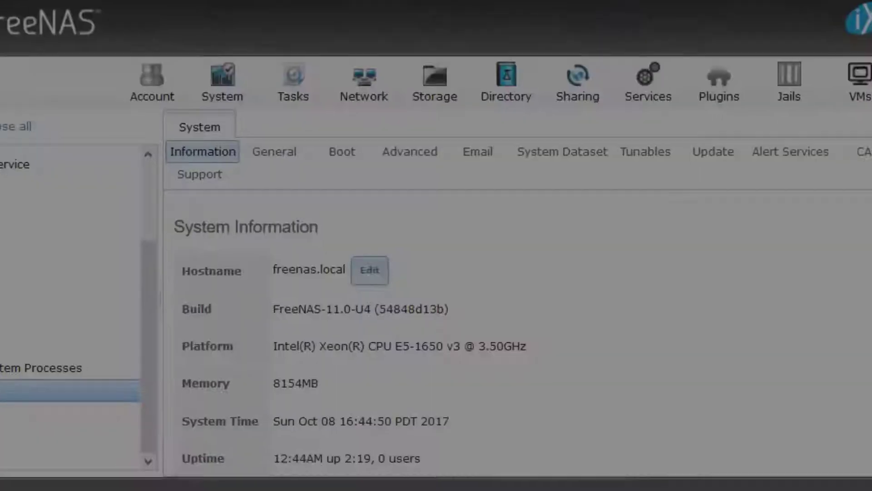
Step: In the shell, move into /mnt/FreeNASVol1, listing /mnt and the volume with ls -al
{"action": "type", "text": "c"}
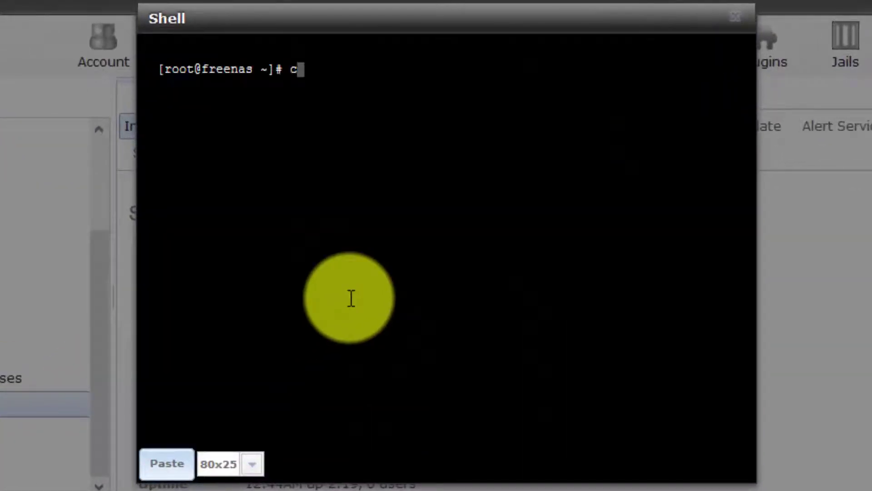
{"action": "type", "text": "d /mnt"}
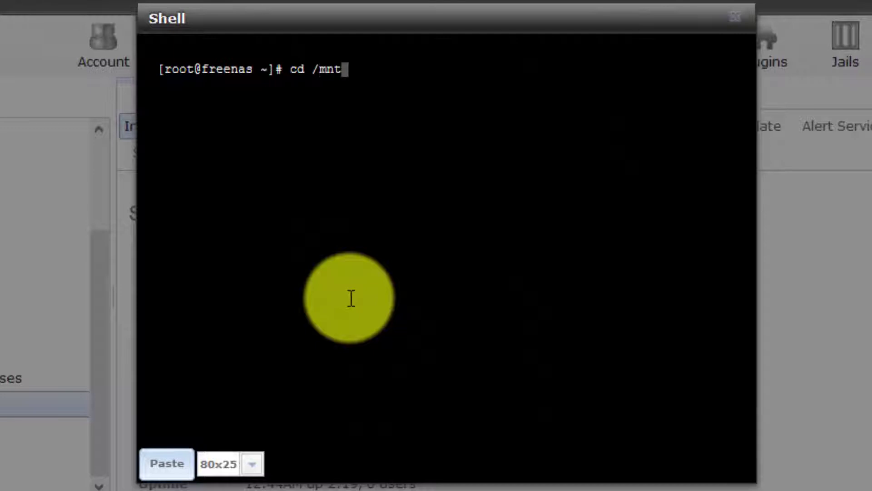
{"action": "key", "text": "Return"}
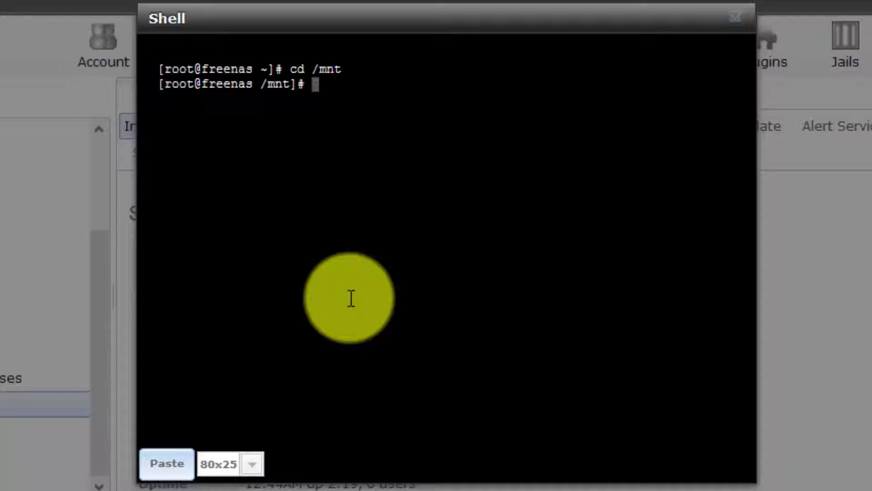
{"action": "type", "text": "ls -al"}
{"action": "key", "text": "Return"}
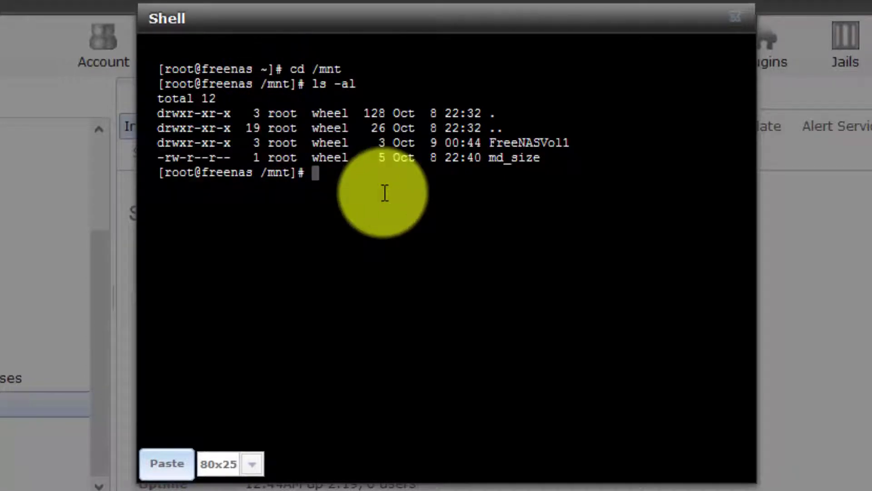
{"action": "type", "text": "cd Fre"}
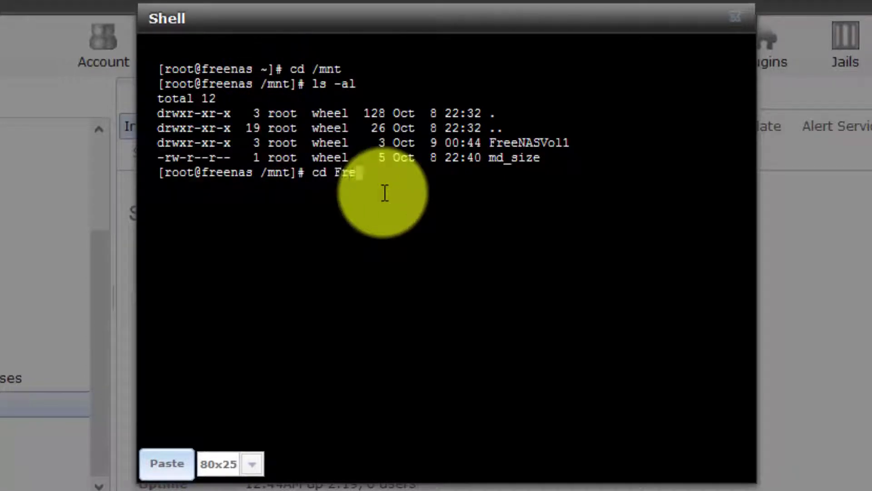
{"action": "key", "text": "Tab"}
{"action": "key", "text": "Return"}
{"action": "type", "text": "ls -al"}
{"action": "key", "text": "Return"}
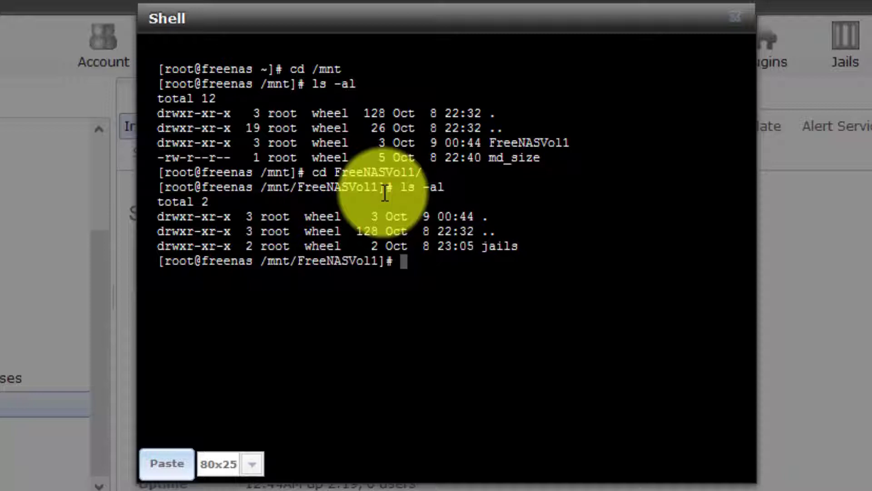
Step: Create a myshare directory and a test folder inside it
{"action": "type", "text": "mkdur "}
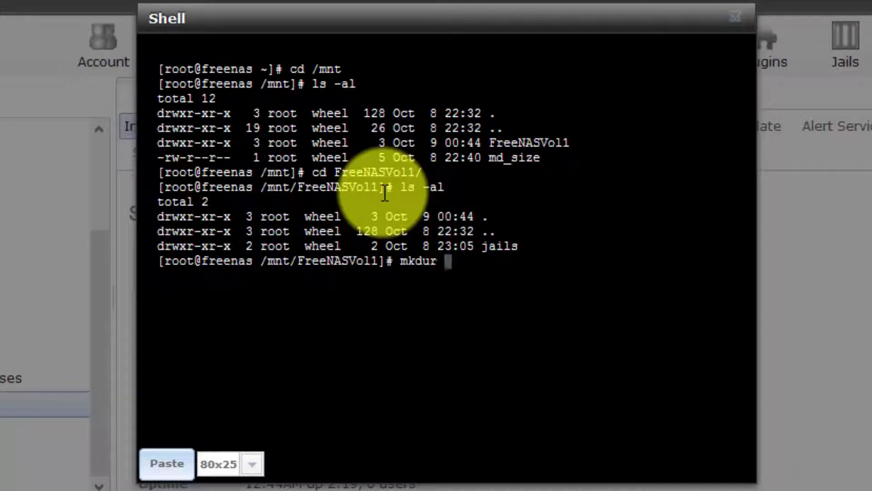
{"action": "type", "text": "myshare"}
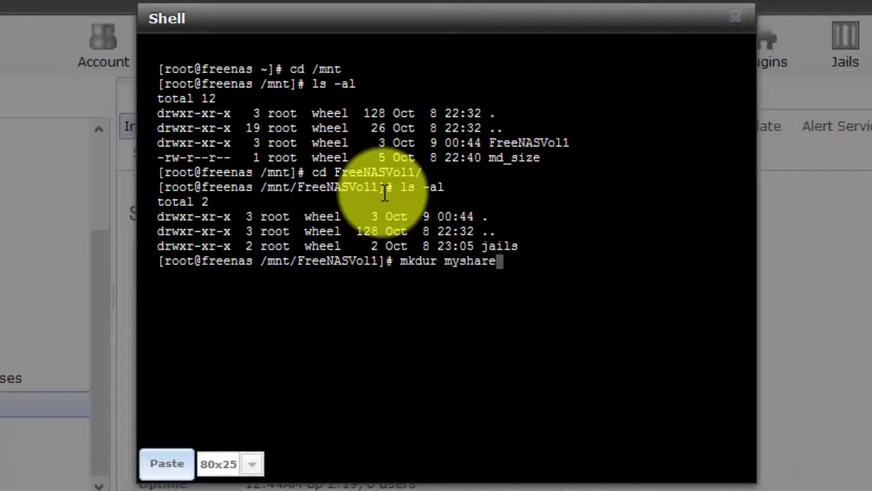
{"action": "key", "text": "BackSpace"}
{"action": "key", "text": "BackSpace"}
{"action": "key", "text": "BackSpace"}
{"action": "key", "text": "BackSpace"}
{"action": "key", "text": "BackSpace"}
{"action": "key", "text": "BackSpace"}
{"action": "key", "text": "BackSpace"}
{"action": "key", "text": "BackSpace"}
{"action": "key", "text": "BackSpace"}
{"action": "key", "text": "BackSpace"}
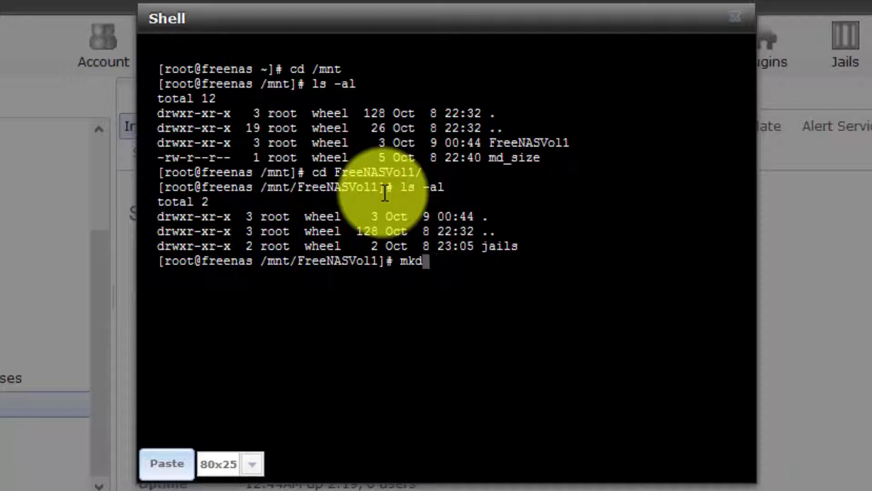
{"action": "type", "text": "ir myshare"}
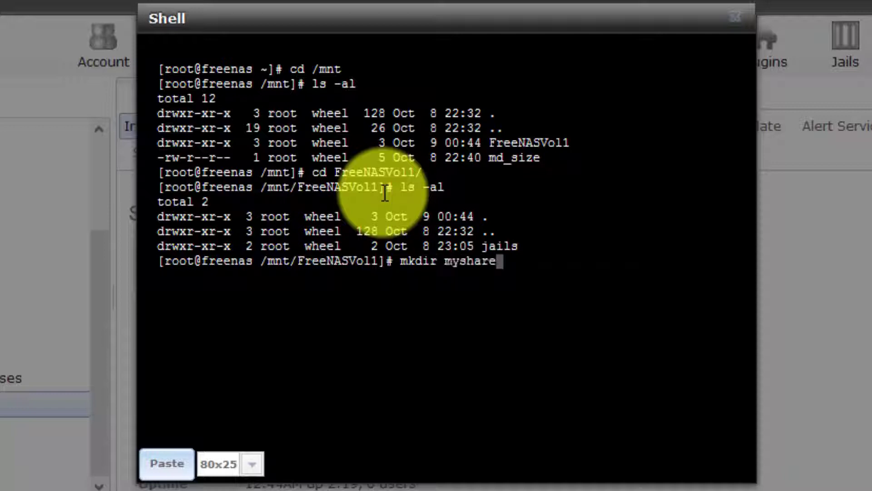
{"action": "key", "text": "Return"}
{"action": "type", "text": "cd m,"}
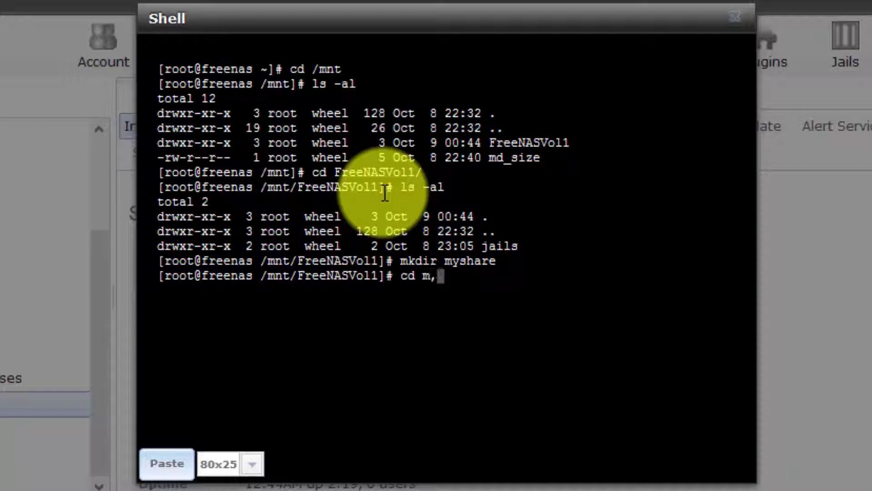
{"action": "key", "text": "BackSpace"}
{"action": "key", "text": "Tab"}
{"action": "key", "text": "Return"}
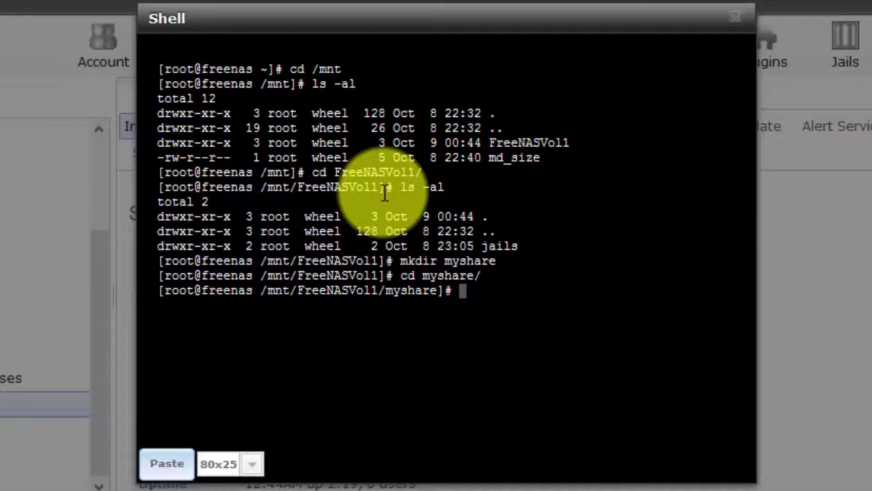
{"action": "type", "text": "mkdir est"}
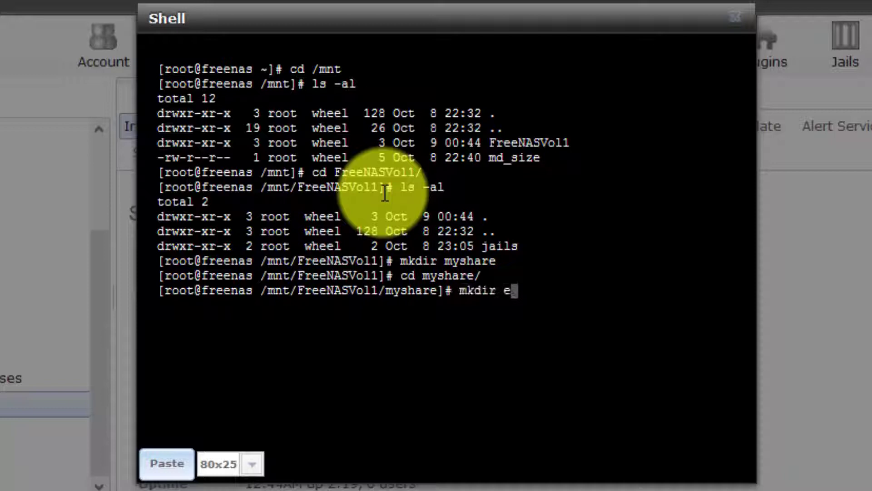
{"action": "key", "text": "BackSpace"}
{"action": "key", "text": "BackSpace"}
{"action": "key", "text": "BackSpace"}
{"action": "type", "text": "test"}
{"action": "key", "text": "Return"}
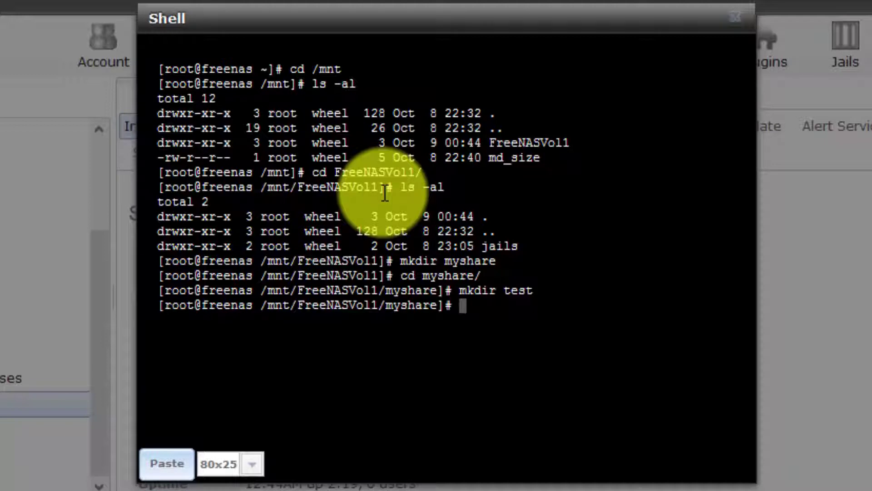
Step: Go back up to FreeNASVol1, list it to confirm myshare exists, and type exit
{"action": "type", "text": "exit"}
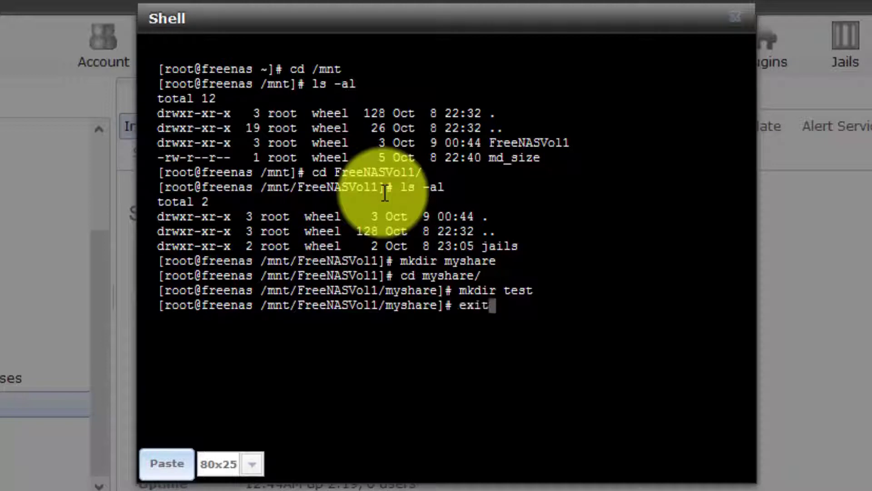
{"action": "key", "text": "BackSpace"}
{"action": "key", "text": "BackSpace"}
{"action": "key", "text": "BackSpace"}
{"action": "key", "text": "BackSpace"}
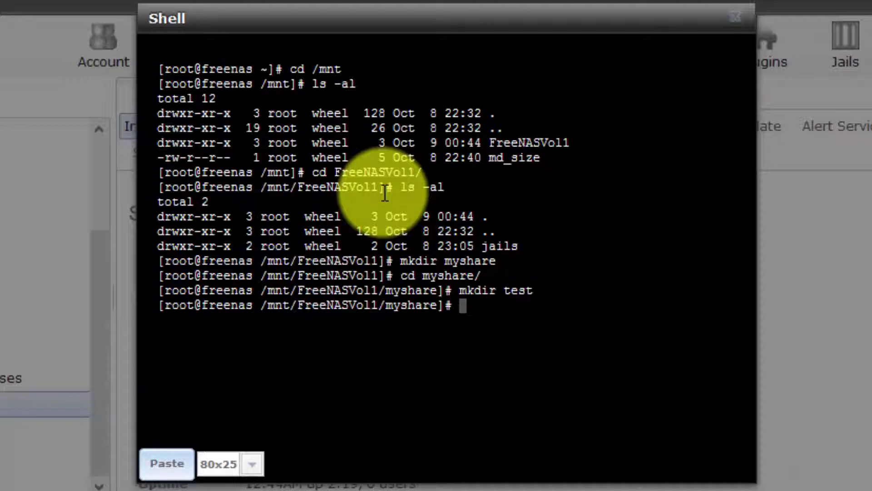
{"action": "type", "text": "cd .."}
{"action": "key", "text": "Return"}
{"action": "type", "text": "ls -al"}
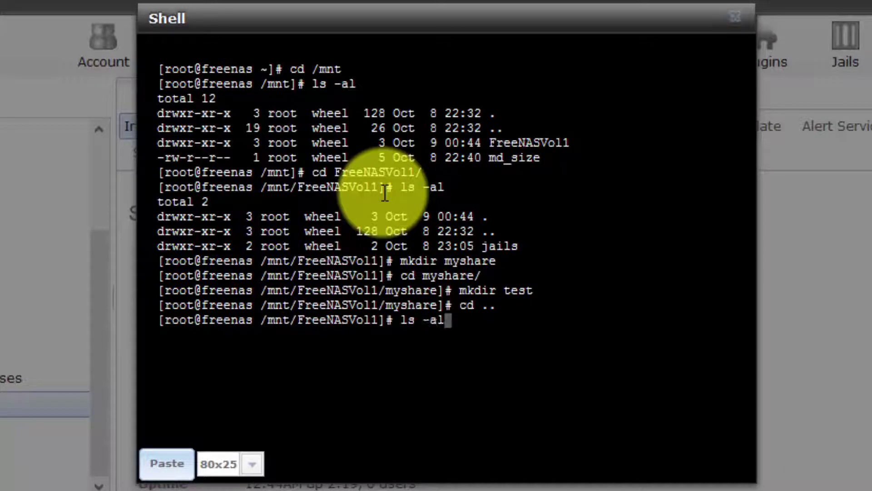
{"action": "key", "text": "Return"}
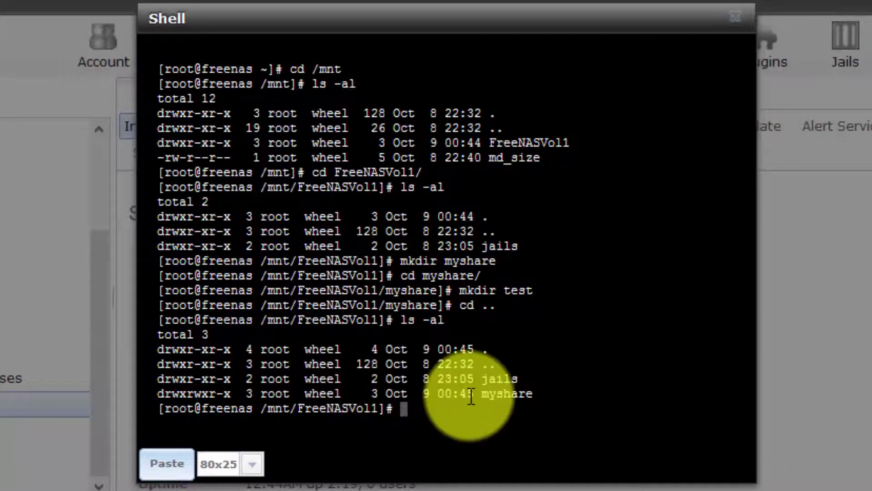
{"action": "type", "text": "exit"}
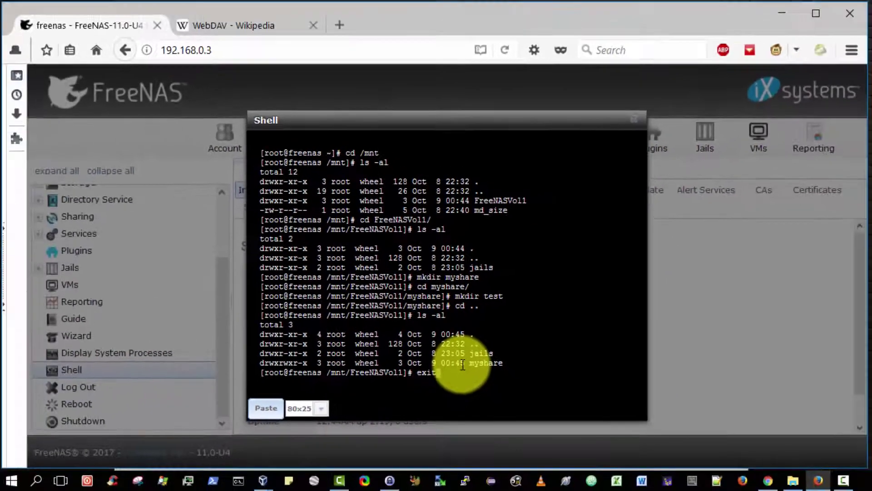
Step: Close the shell and open the Add WebDAV Share form under Sharing > WebDAV
{"action": "key", "text": "Return"}
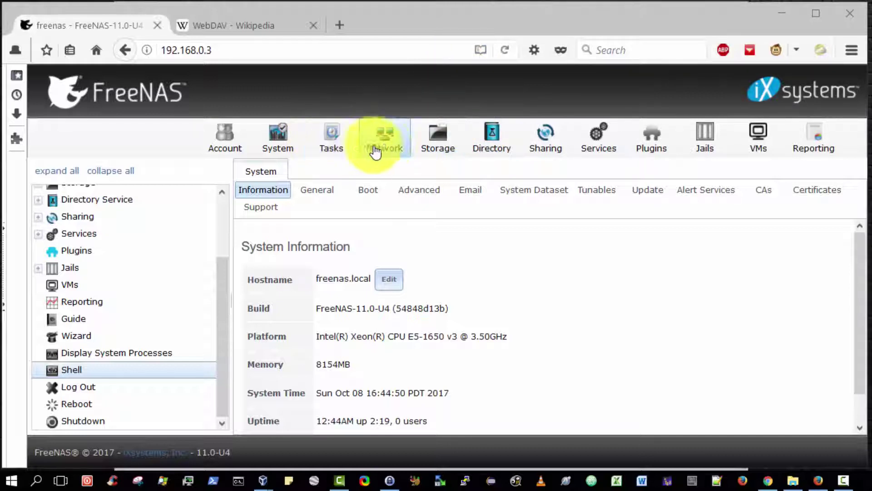
{"action": "left_click", "coordinate": [526, 150]}
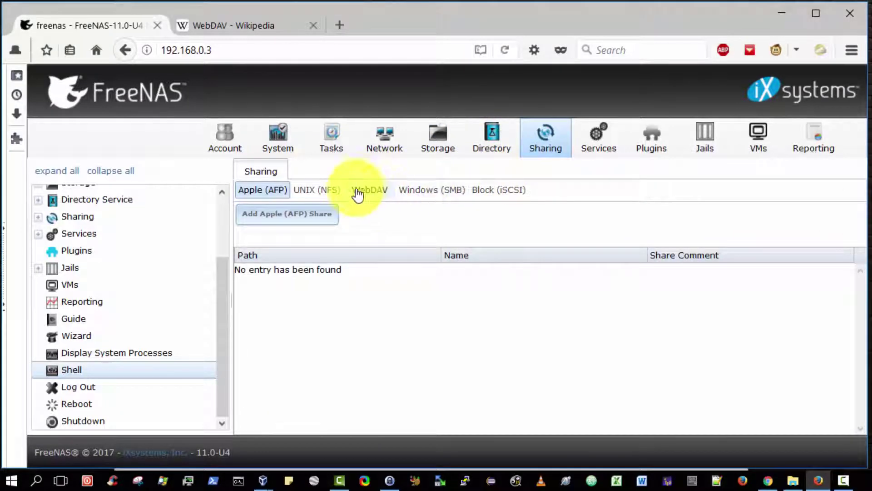
{"action": "left_click", "coordinate": [374, 190]}
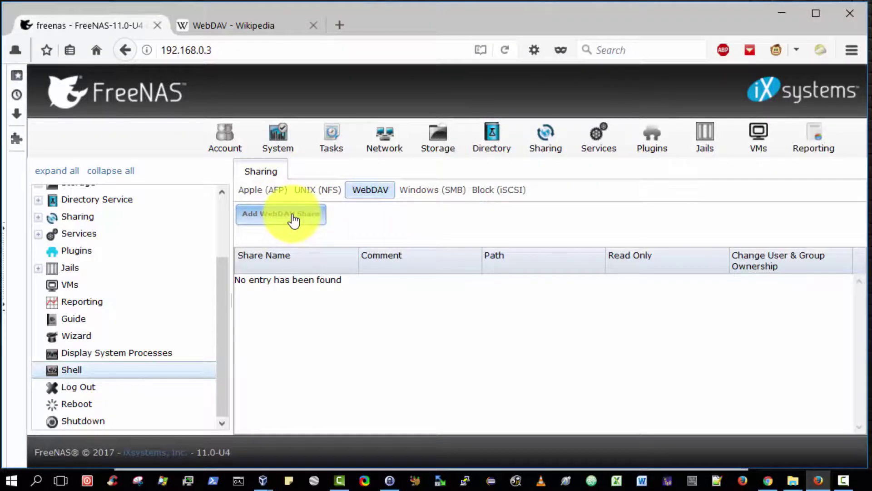
{"action": "left_click", "coordinate": [294, 220]}
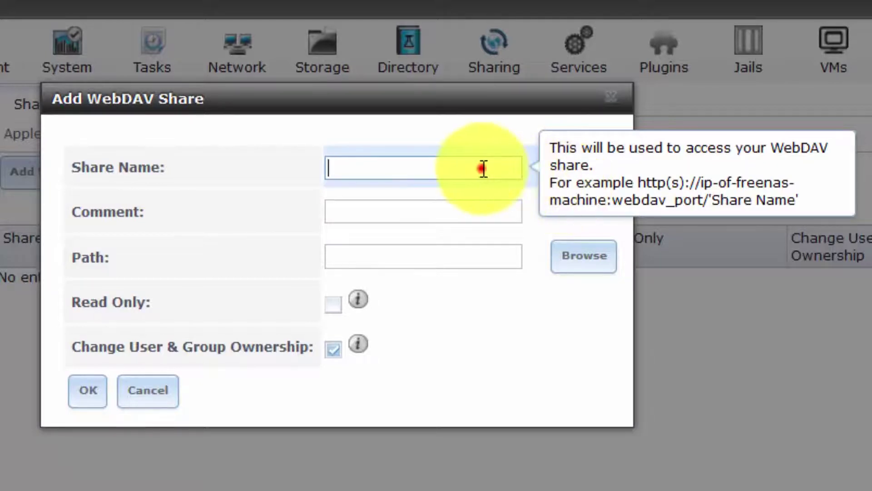
Step: Name the share myshare, set its path to /mnt/FreeNASVol1/myshare, and save it
{"action": "type", "text": "myshare"}
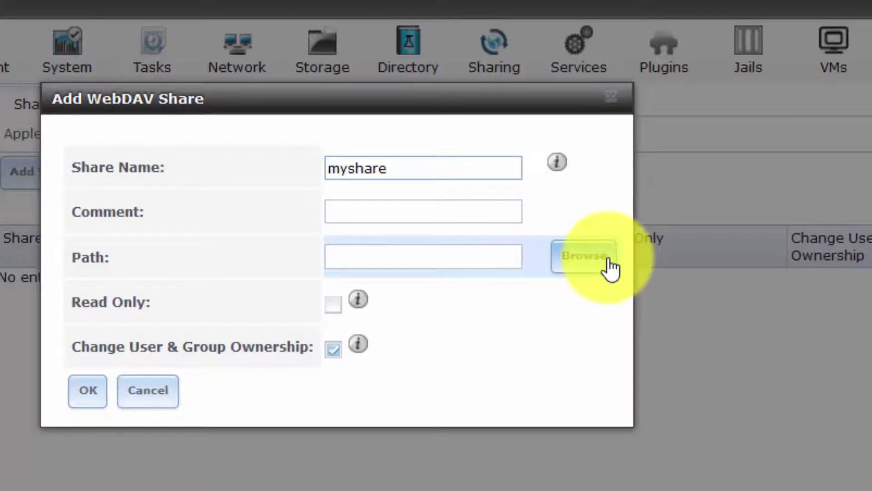
{"action": "left_click", "coordinate": [607, 260]}
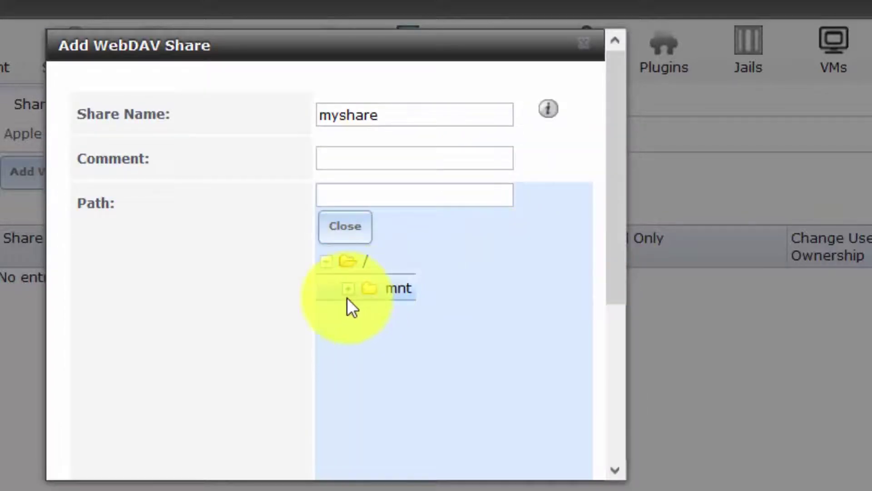
{"action": "left_click", "coordinate": [346, 289]}
{"action": "left_click", "coordinate": [364, 315]}
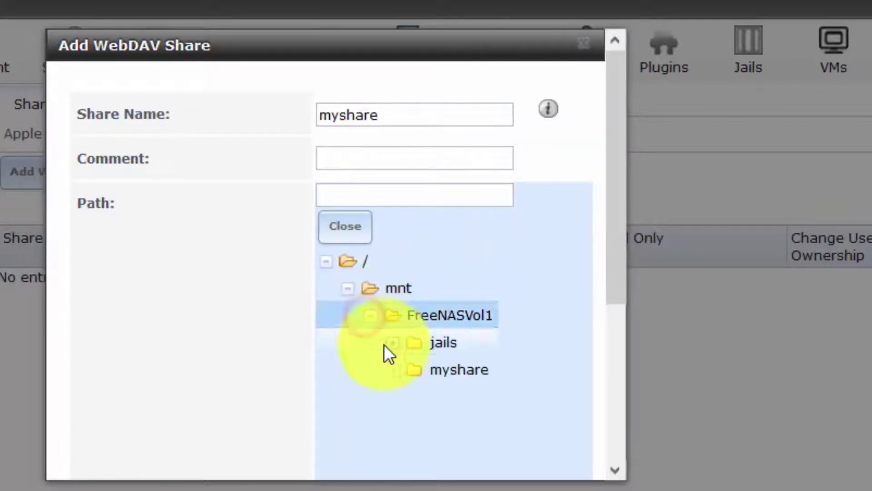
{"action": "left_click", "coordinate": [393, 370]}
{"action": "left_click", "coordinate": [445, 374]}
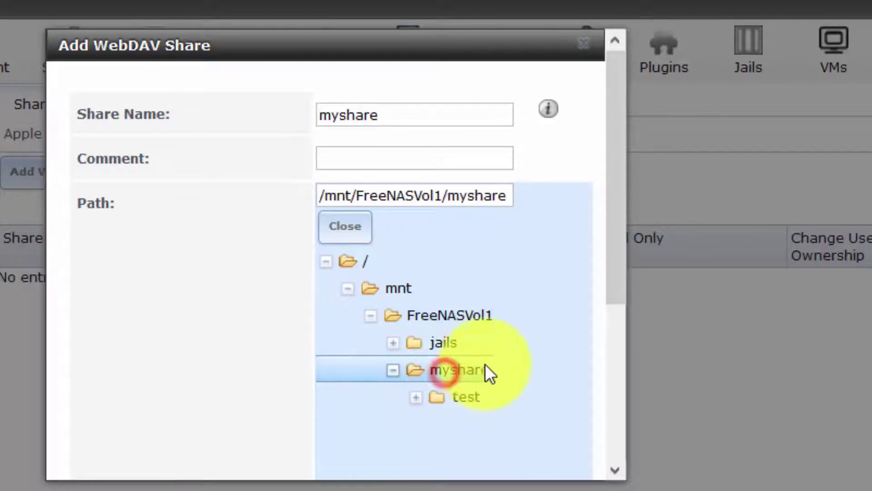
{"action": "left_click_drag", "start_coordinate": [618, 281], "coordinate": [613, 469]}
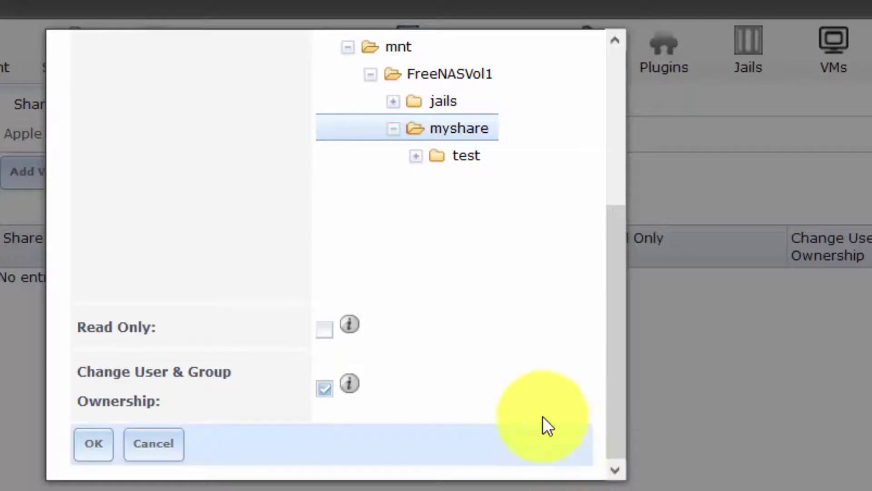
{"action": "mouse_move", "coordinate": [349, 326]}
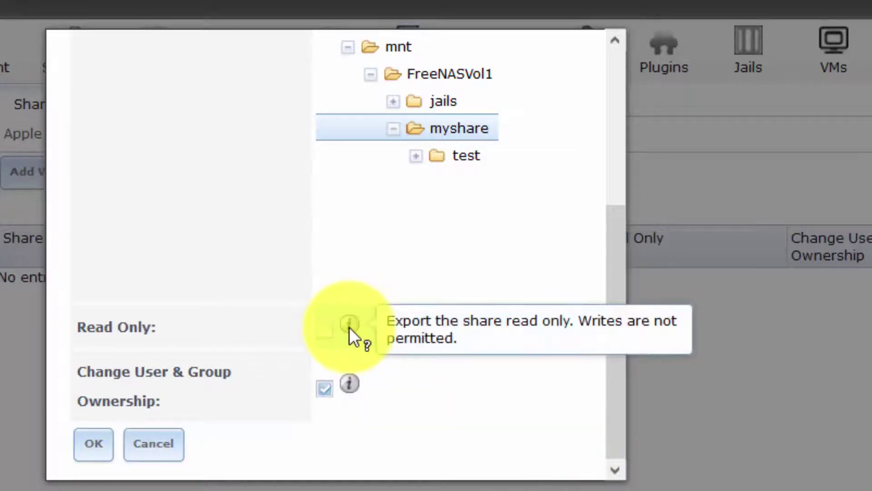
{"action": "mouse_move", "coordinate": [354, 383]}
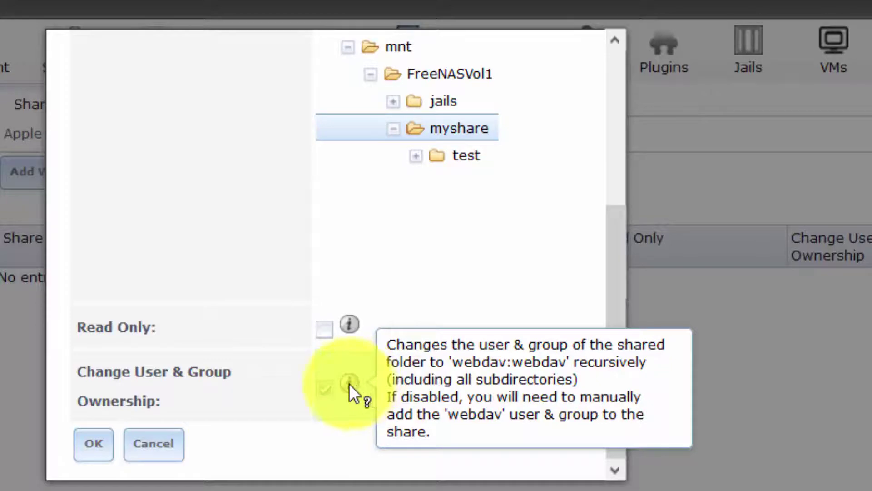
{"action": "left_click", "coordinate": [104, 440]}
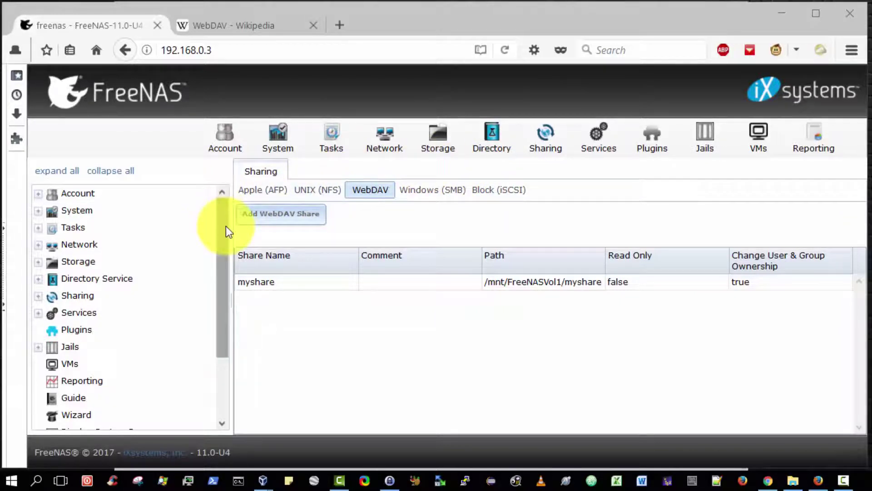
Step: Check myshare is listed at /mnt/FreeNASVol1/myshare, then expand Services in the sidebar toward WebDAV
{"action": "left_click_drag", "start_coordinate": [226, 231], "coordinate": [234, 289]}
{"action": "left_click", "coordinate": [38, 237]}
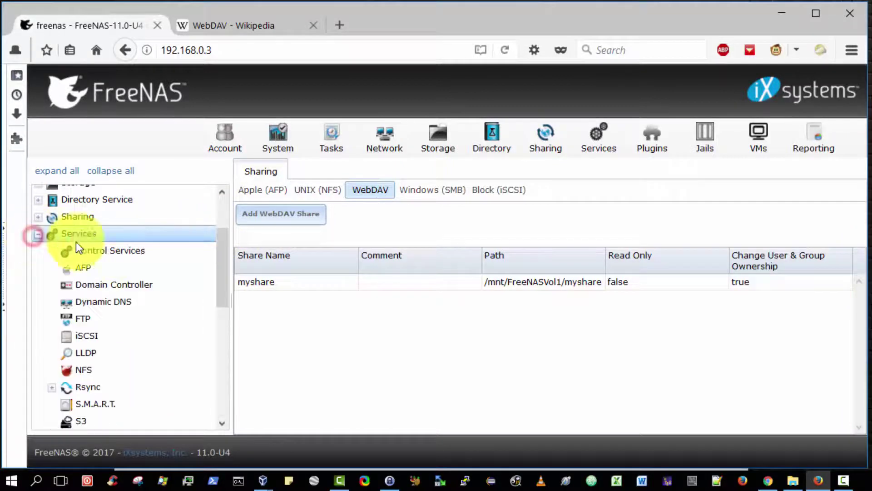
{"action": "left_click_drag", "start_coordinate": [225, 257], "coordinate": [214, 324]}
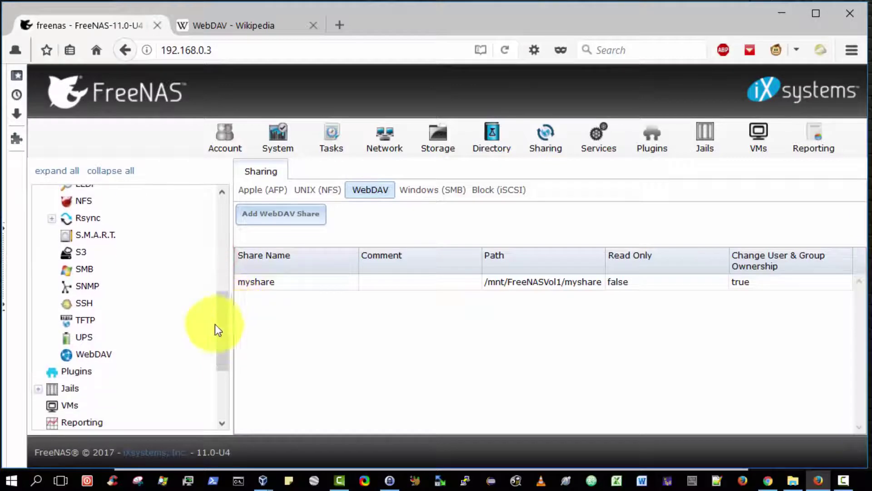
Step: Enter and confirm a WebDAV password, then save the service settings (HTTP, port 8080, Digest)
{"action": "left_click", "coordinate": [96, 355]}
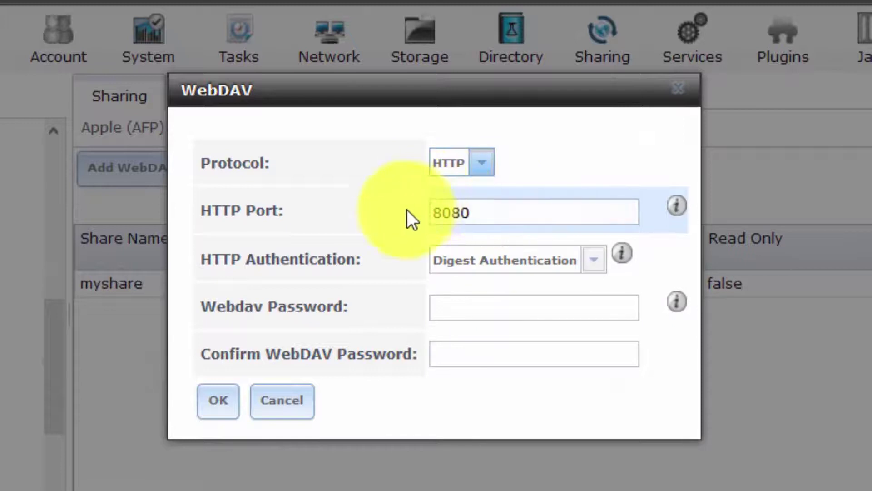
{"action": "left_click", "coordinate": [527, 311]}
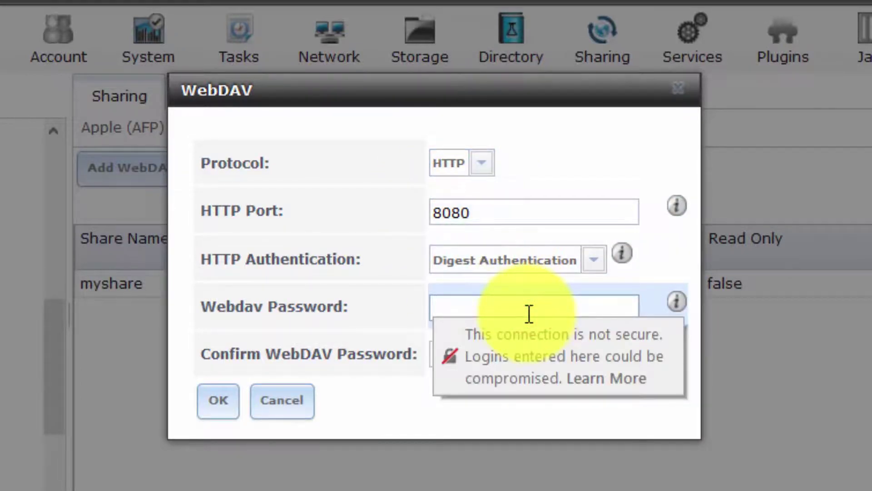
{"action": "key", "text": "Tab"}
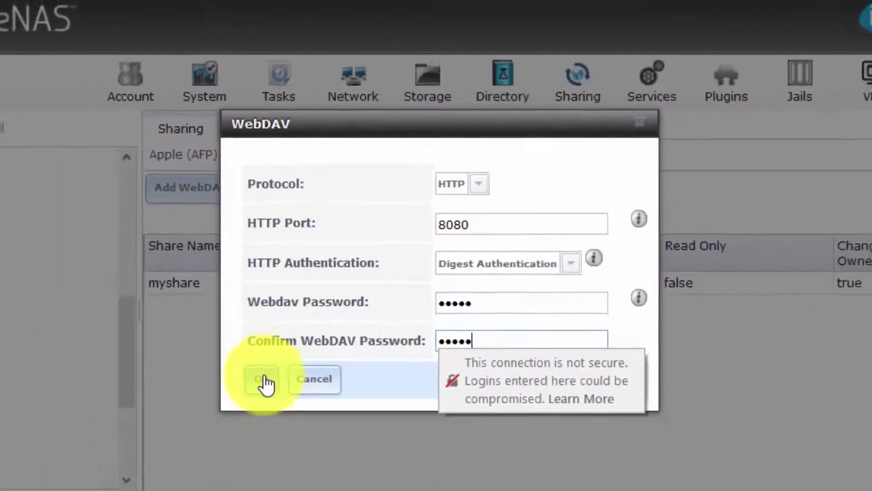
{"action": "left_click", "coordinate": [218, 400]}
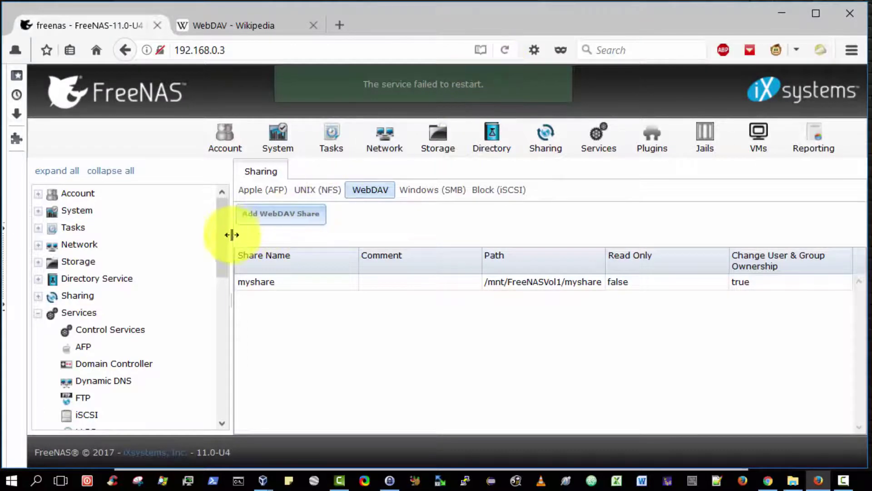
Step: Start the WebDAV service from the Services list so it shows Running
{"action": "left_click_drag", "start_coordinate": [225, 241], "coordinate": [227, 348]}
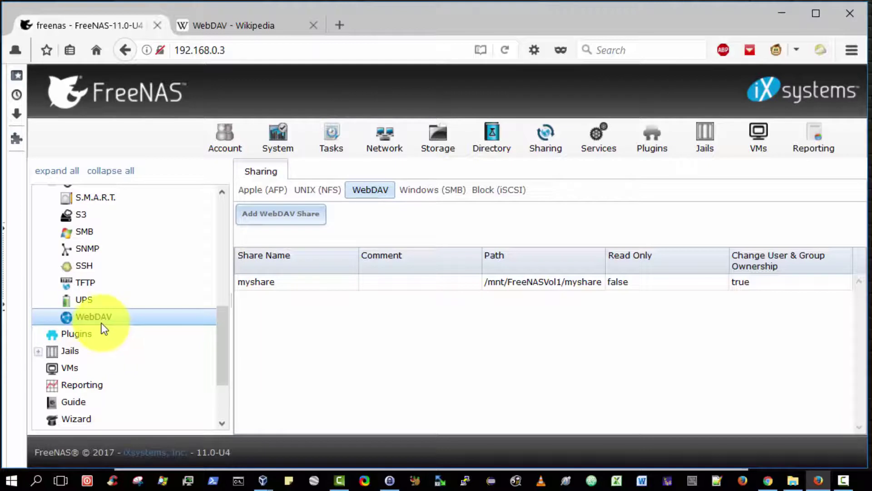
{"action": "left_click_drag", "start_coordinate": [220, 332], "coordinate": [216, 231]}
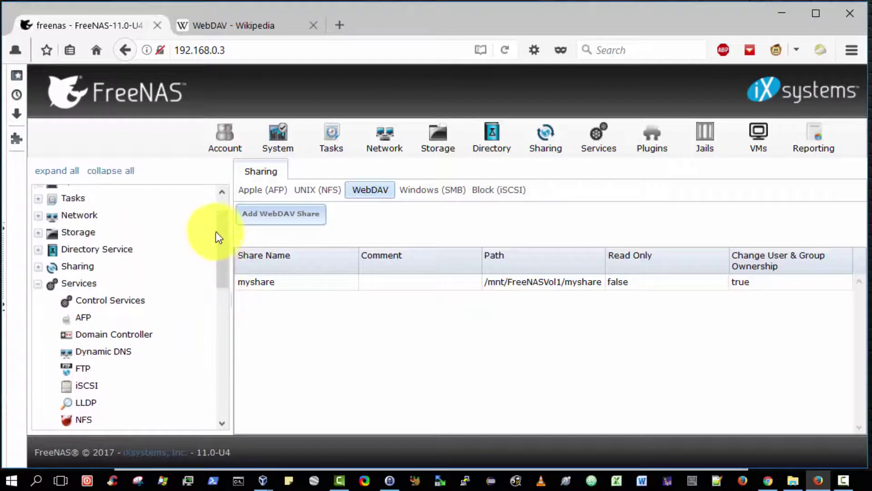
{"action": "scroll", "coordinate": [216, 231], "scroll_direction": "up", "scroll_amount": 2}
{"action": "left_click_drag", "start_coordinate": [222, 263], "coordinate": [248, 360]}
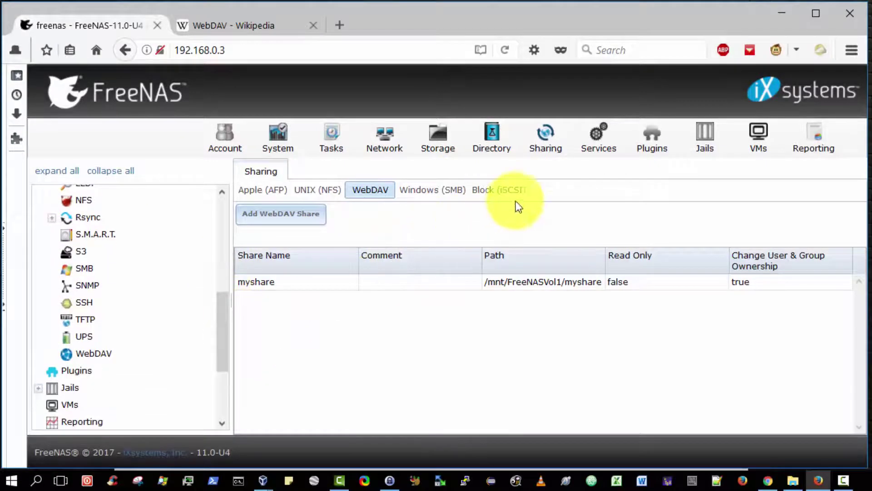
{"action": "left_click", "coordinate": [593, 140]}
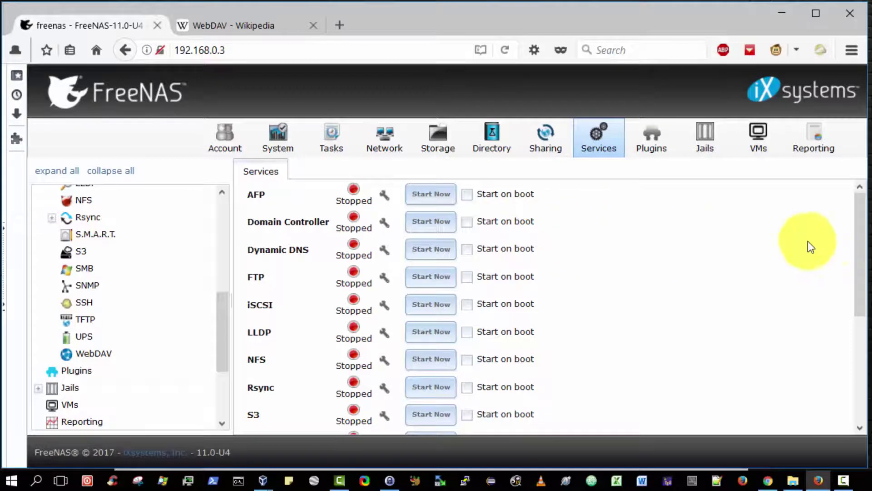
{"action": "left_click_drag", "start_coordinate": [859, 247], "coordinate": [863, 341]}
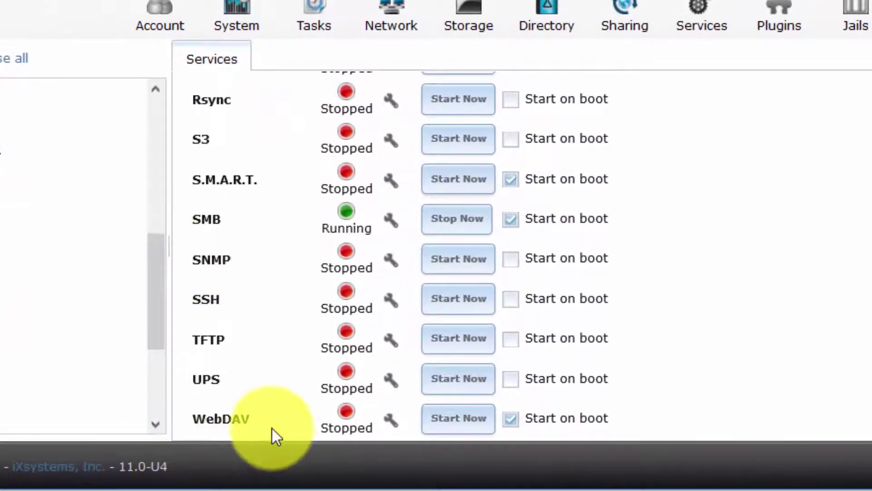
{"action": "left_click", "coordinate": [458, 420]}
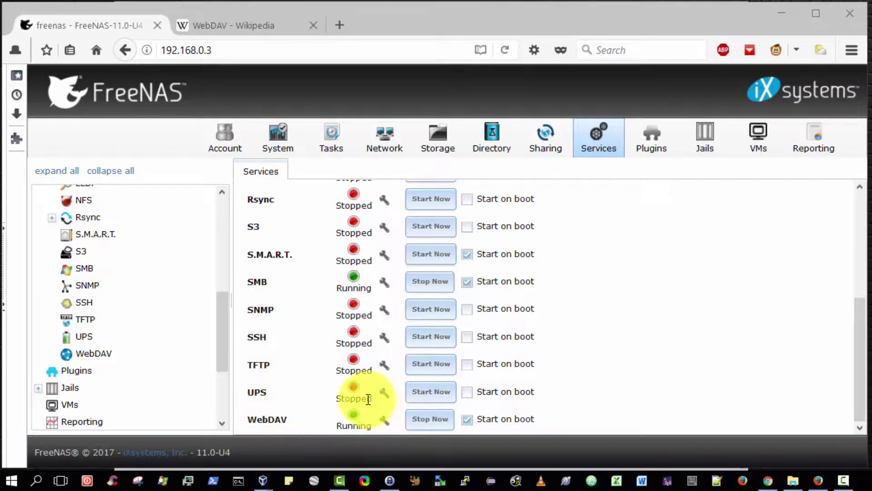
{"action": "left_click", "coordinate": [268, 26]}
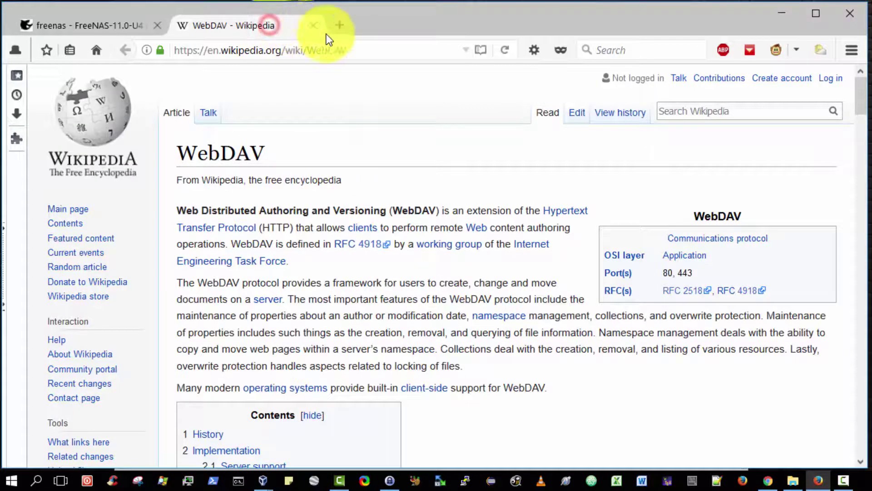
{"action": "left_click", "coordinate": [369, 48]}
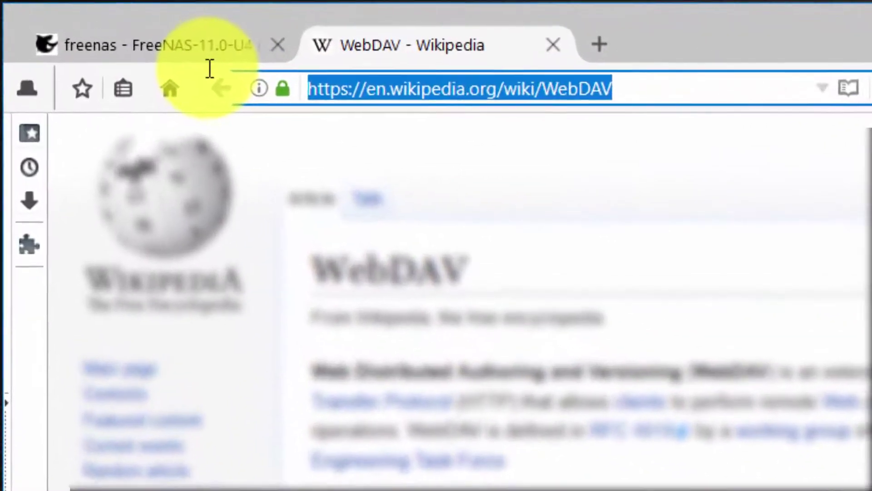
{"action": "type", "text": "http://"}
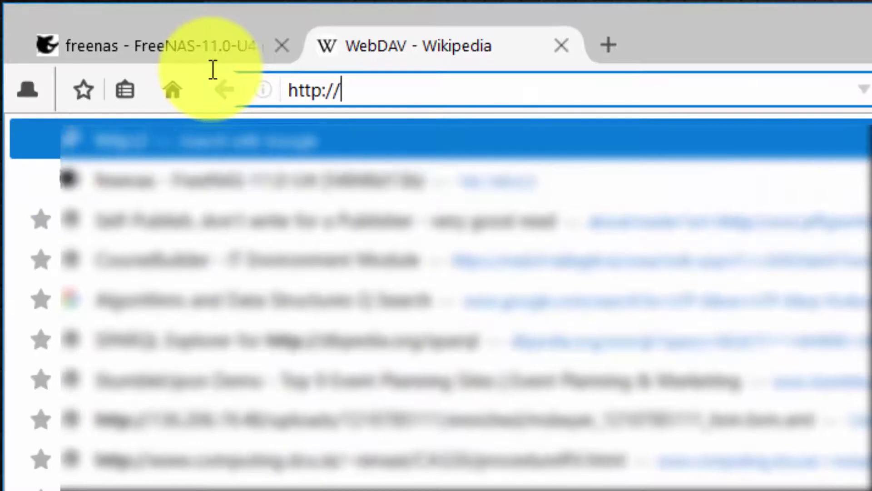
{"action": "type", "text": "192"}
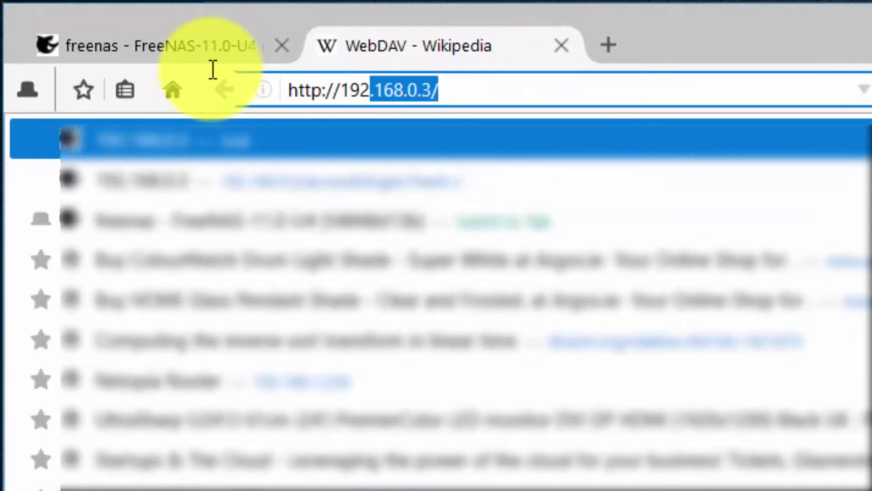
{"action": "type", "text": ".168."}
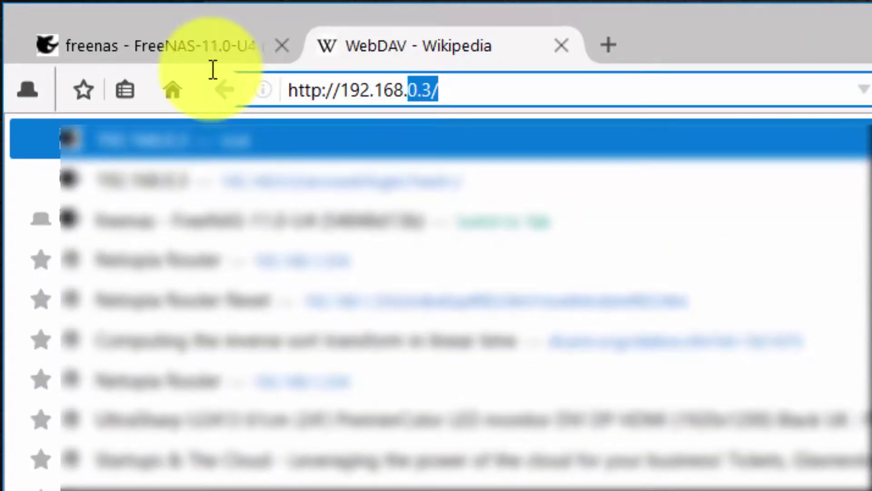
{"action": "type", "text": "0.3:"}
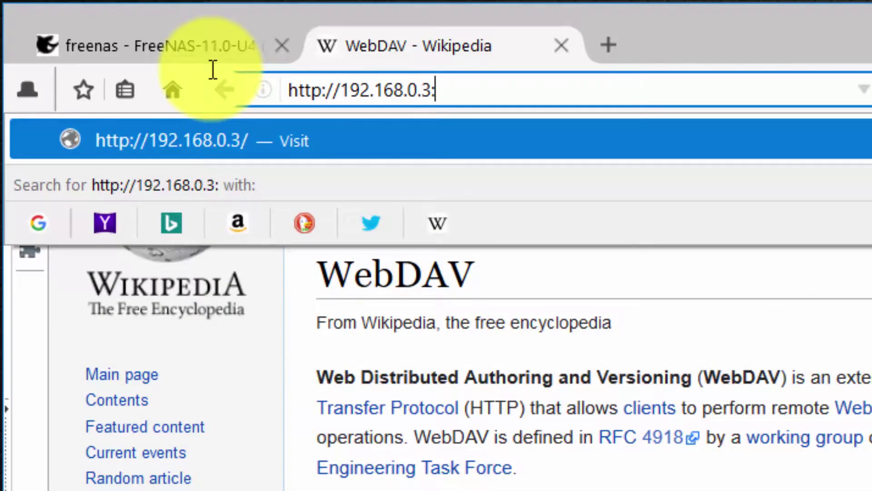
{"action": "type", "text": "8080/"}
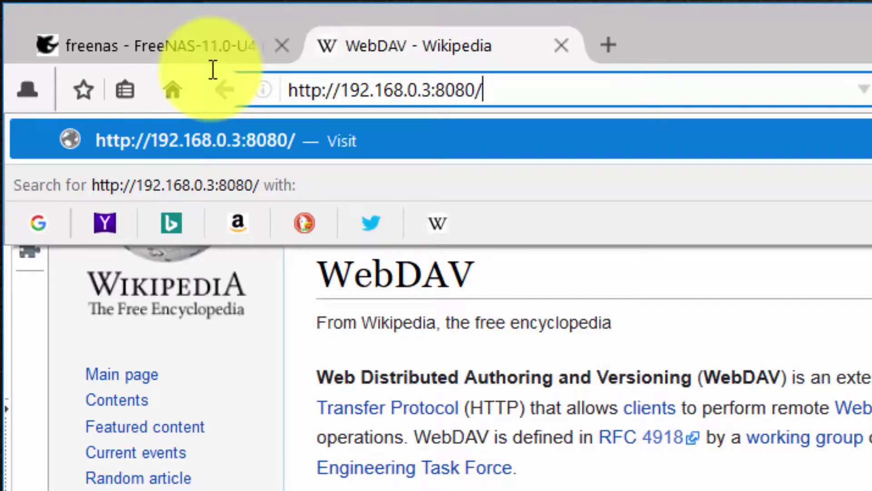
{"action": "type", "text": "myshare"}
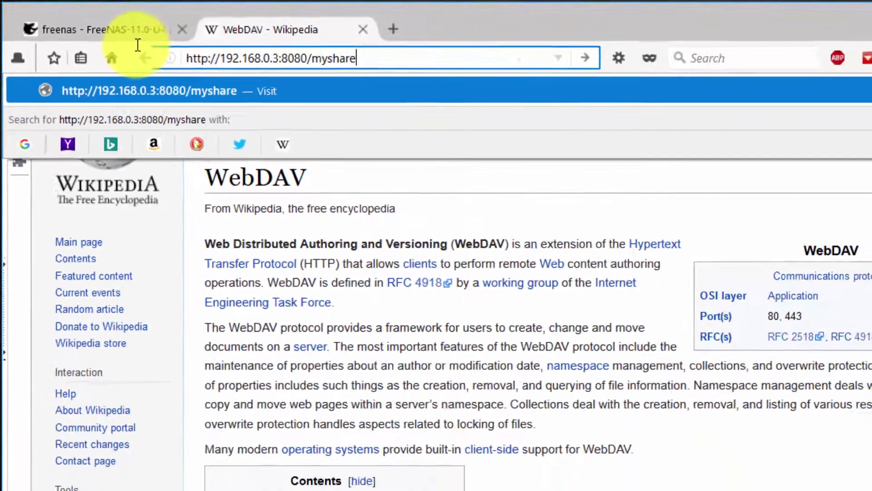
{"action": "key", "text": "Return"}
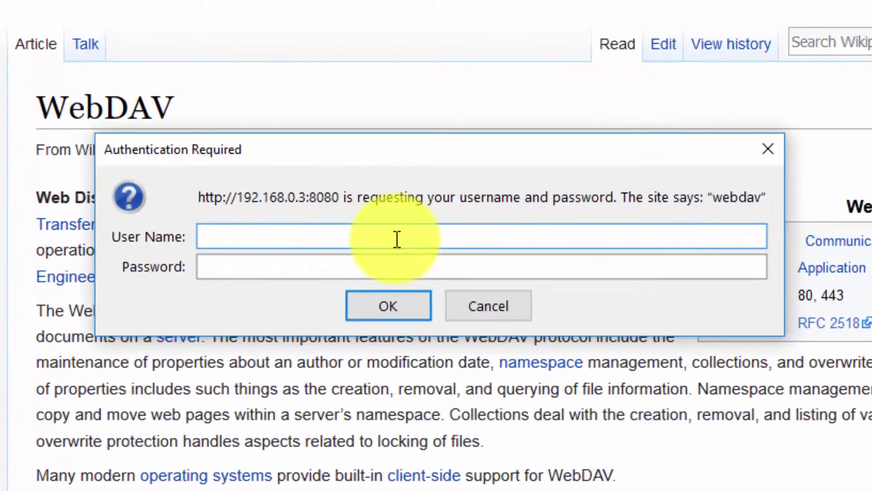
Step: Sign in with the share's user name and password, then open the test/ folder
{"action": "left_click", "coordinate": [396, 239]}
{"action": "key", "text": "Tab"}
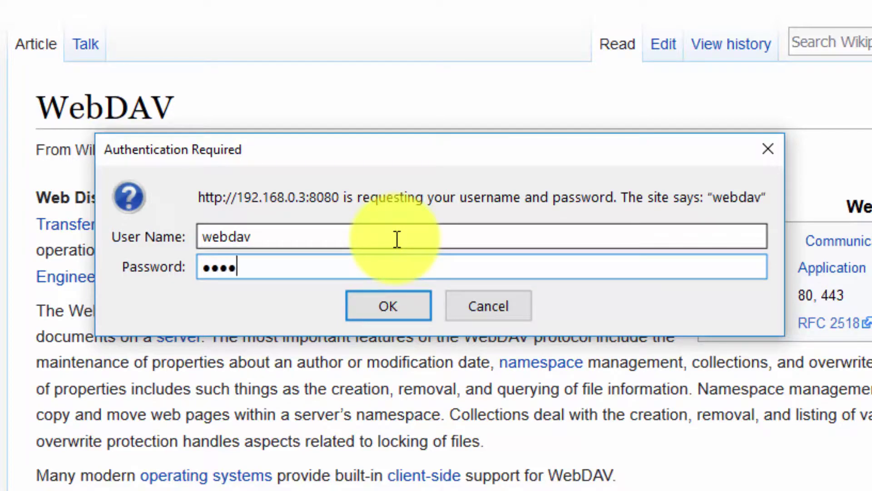
{"action": "left_click", "coordinate": [399, 301]}
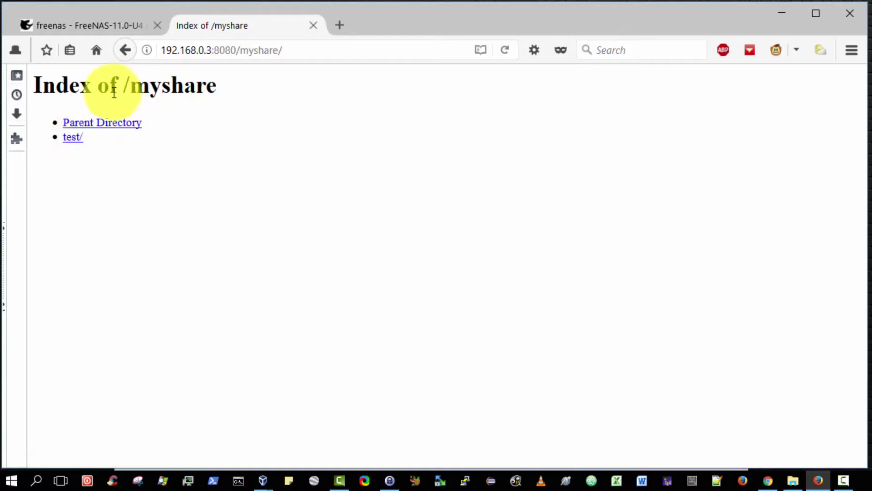
{"action": "left_click", "coordinate": [77, 141]}
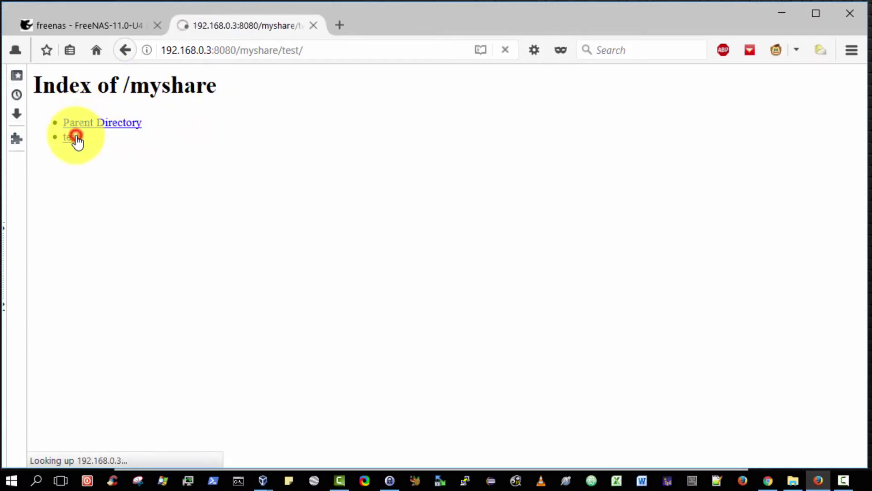